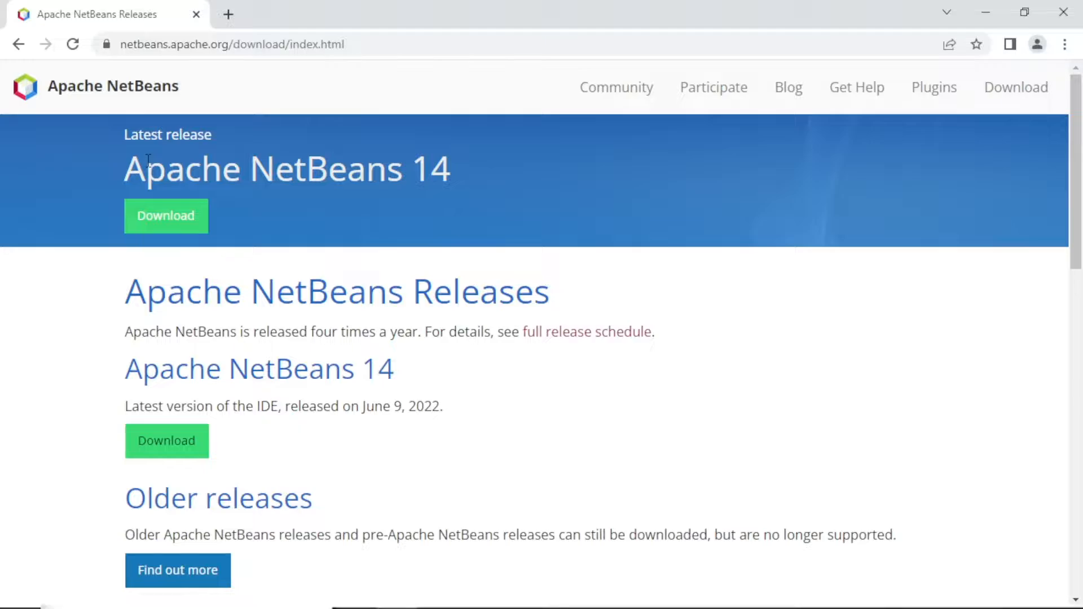
# Step: Download the Windows x64 installer of Apache NetBeans 14 from the suggested Apache download site
pyautogui.click(168, 223)
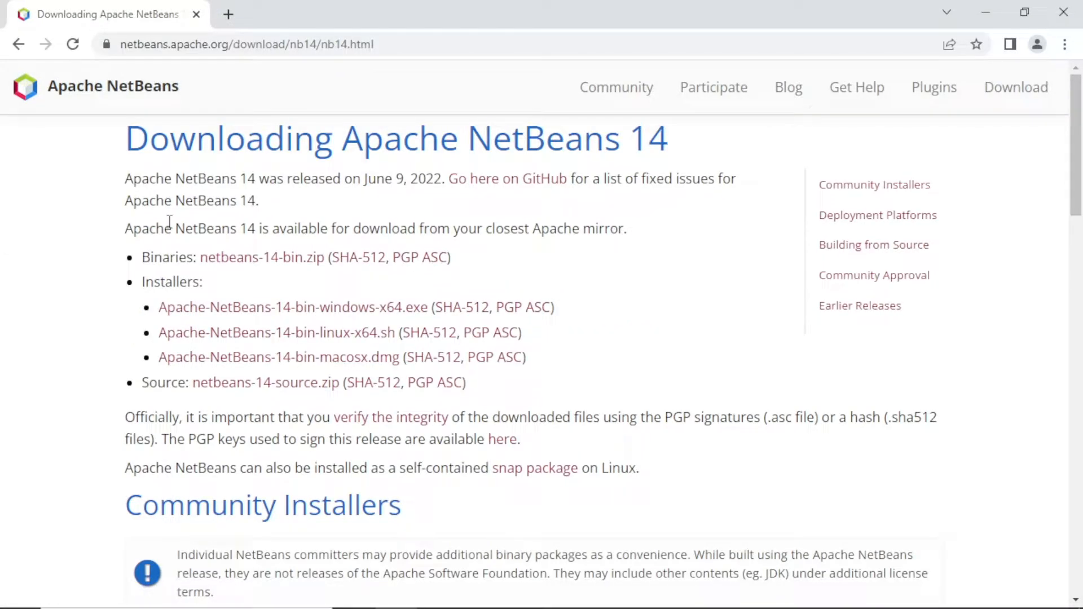
pyautogui.click(194, 309)
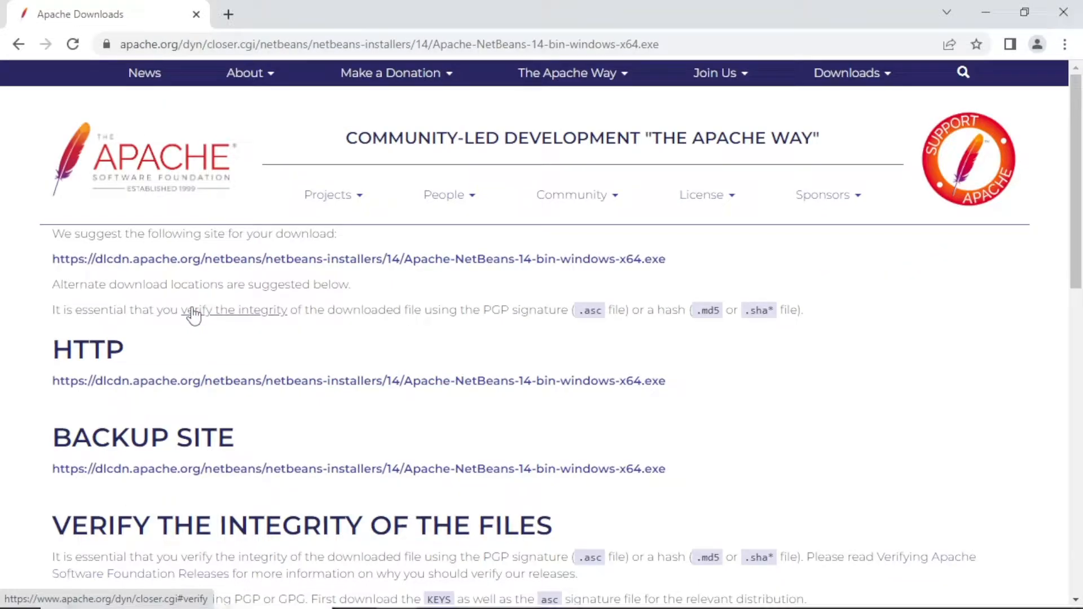
pyautogui.click(175, 259)
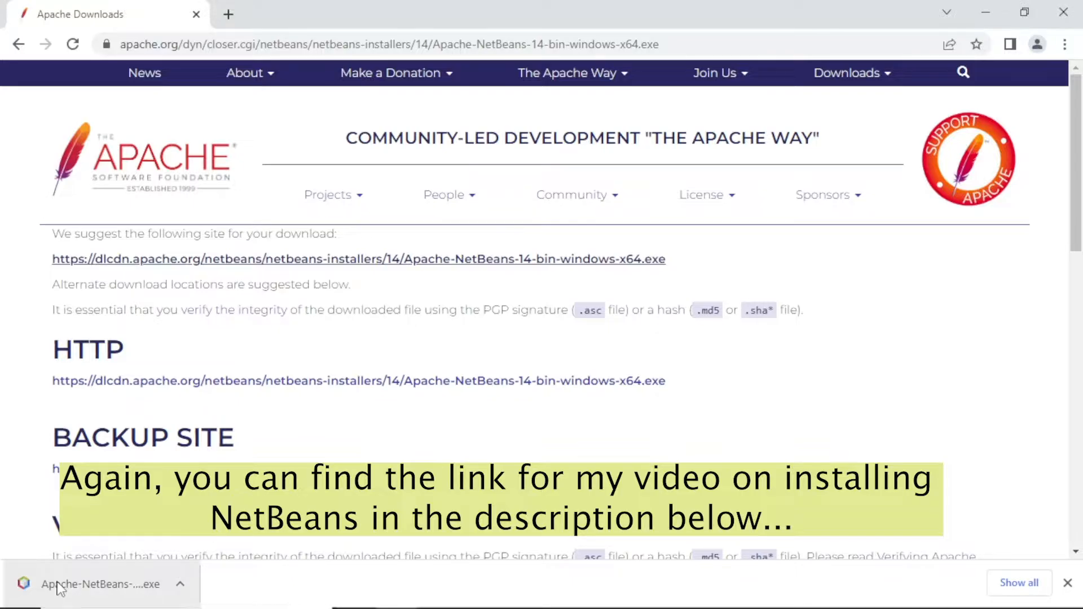
# Step: Run the downloaded NetBeans installer with the default packs and accept the terms of the license agreement
pyautogui.click(60, 588)
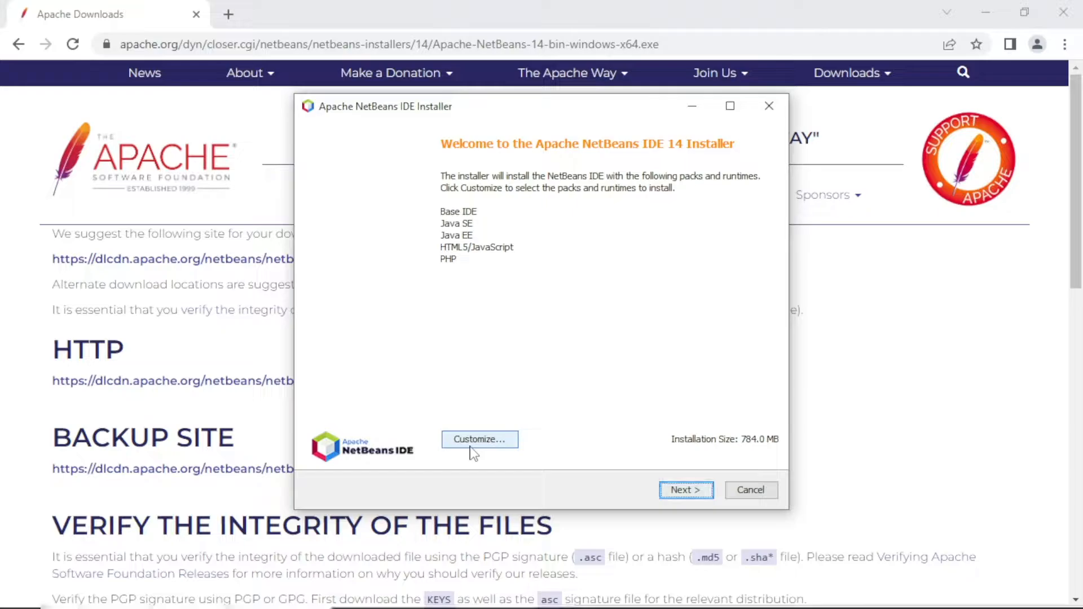
pyautogui.click(672, 494)
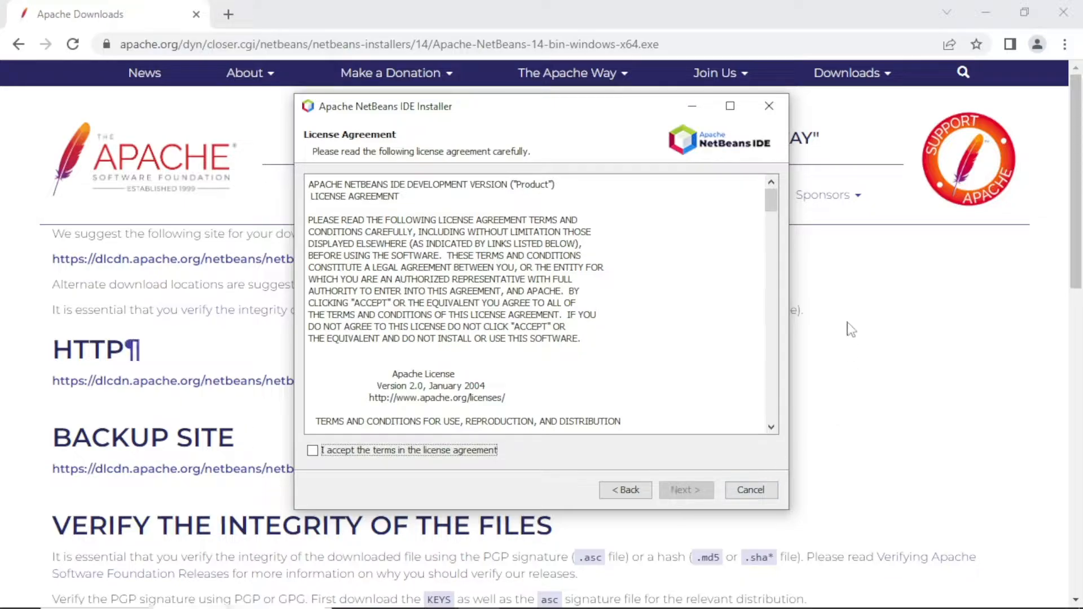
pyautogui.moveTo(771, 199); pyautogui.dragTo(764, 415)
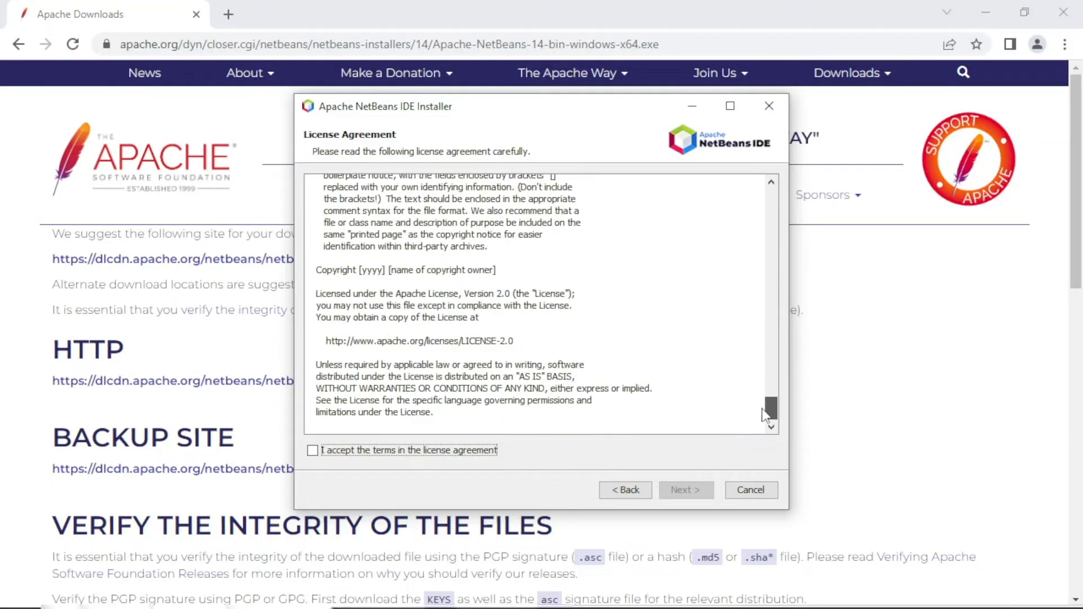
pyautogui.click(313, 452)
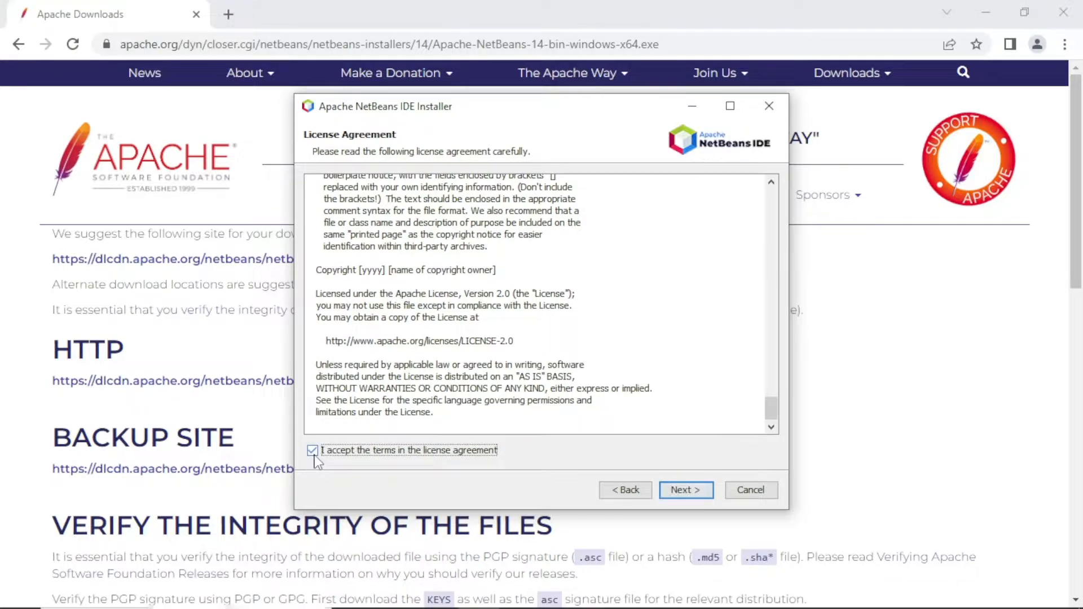
pyautogui.click(683, 491)
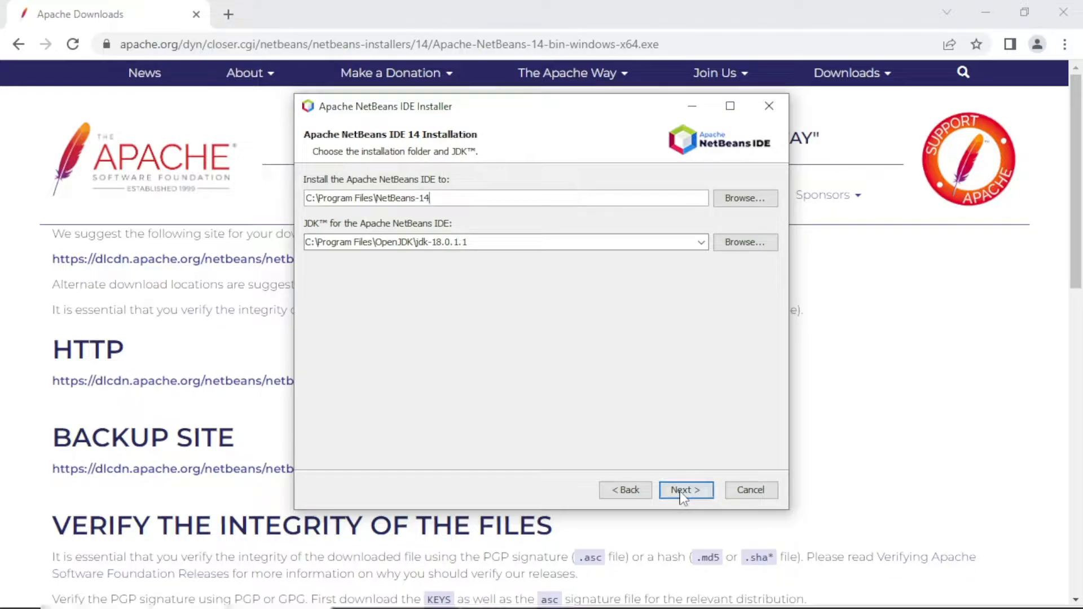
# Step: Install NetBeans to C:\Program Files\NetBeans-14 with JDK jdk-18.0.1.1 and update checking enabled, and complete the setup
pyautogui.click(682, 491)
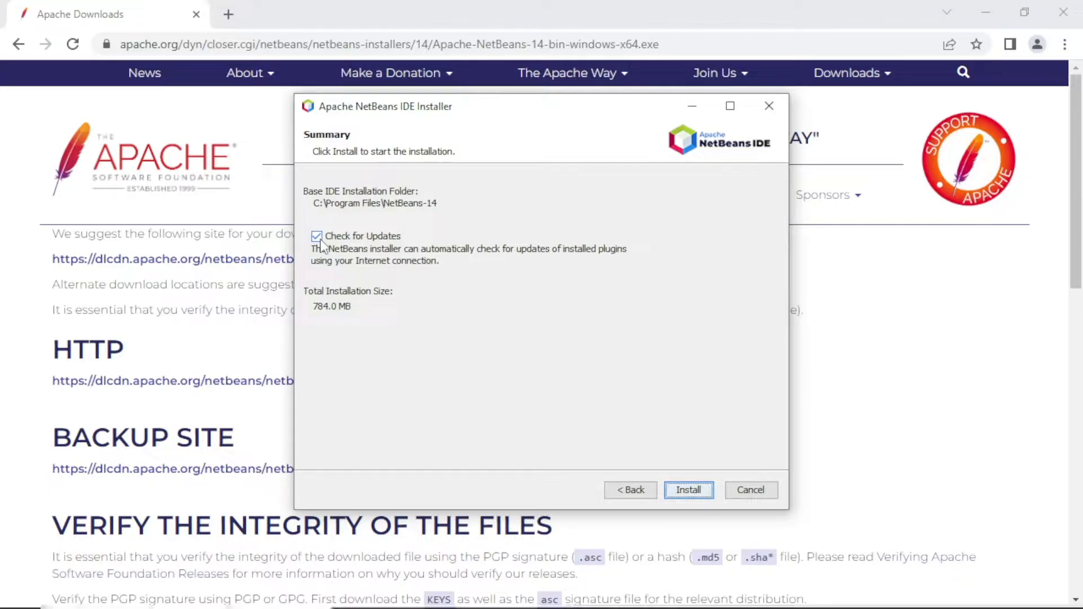
pyautogui.click(693, 495)
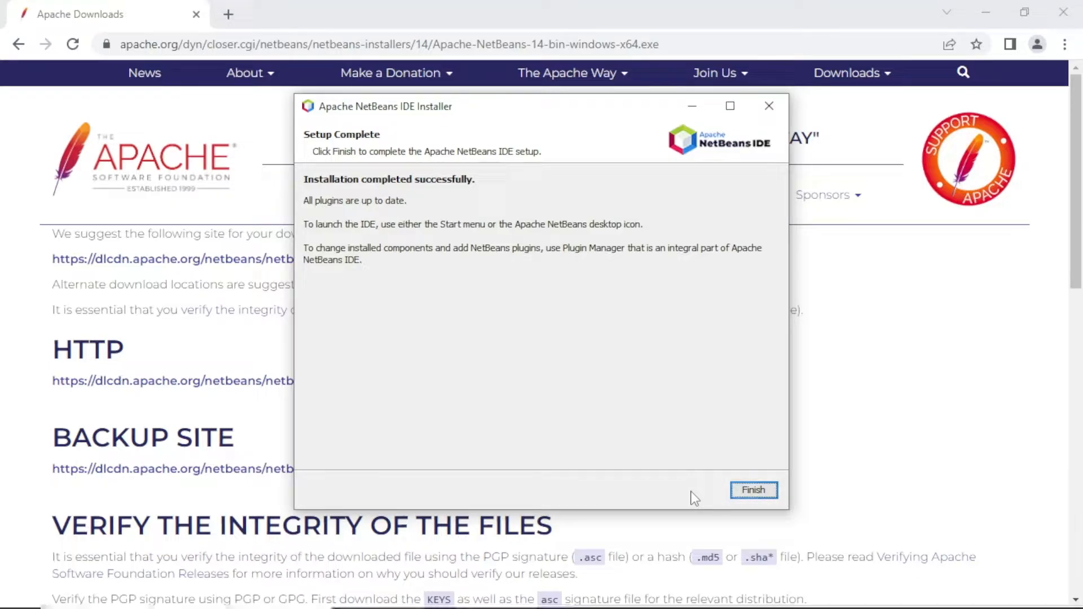
pyautogui.click(753, 491)
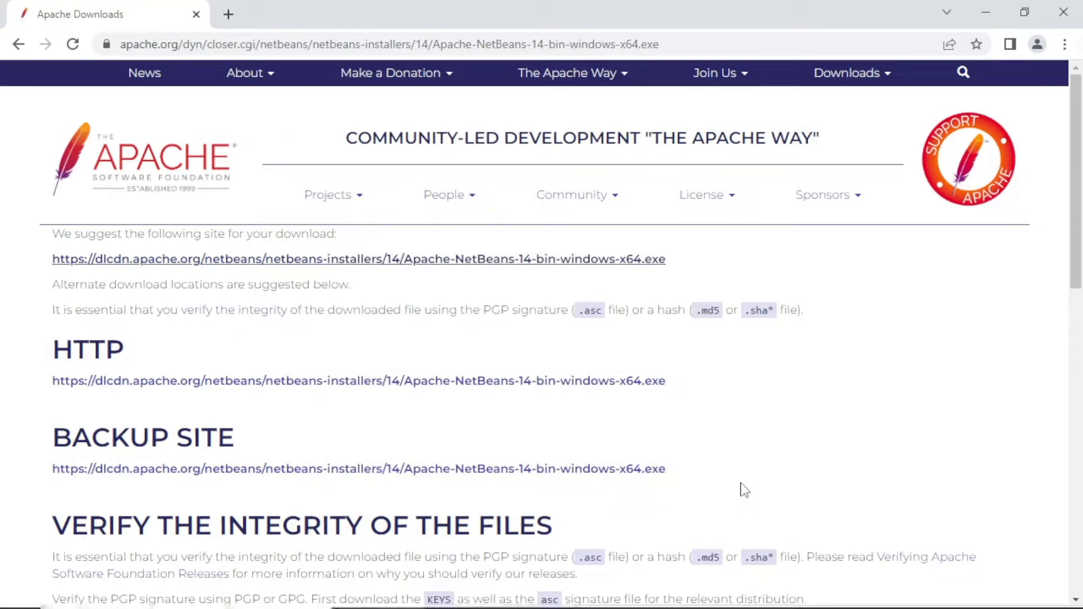
# Step: Close the browser, launch Apache NetBeans IDE from the desktop and start a new Java with Ant project of type Java Application
pyautogui.click(1074, 11)
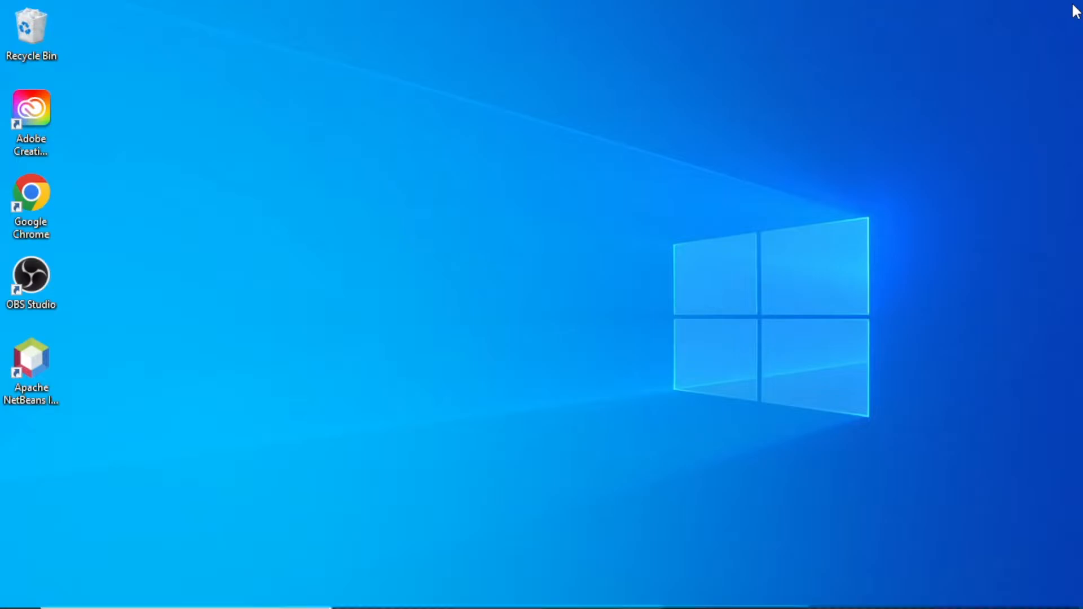
pyautogui.doubleClick(37, 357)
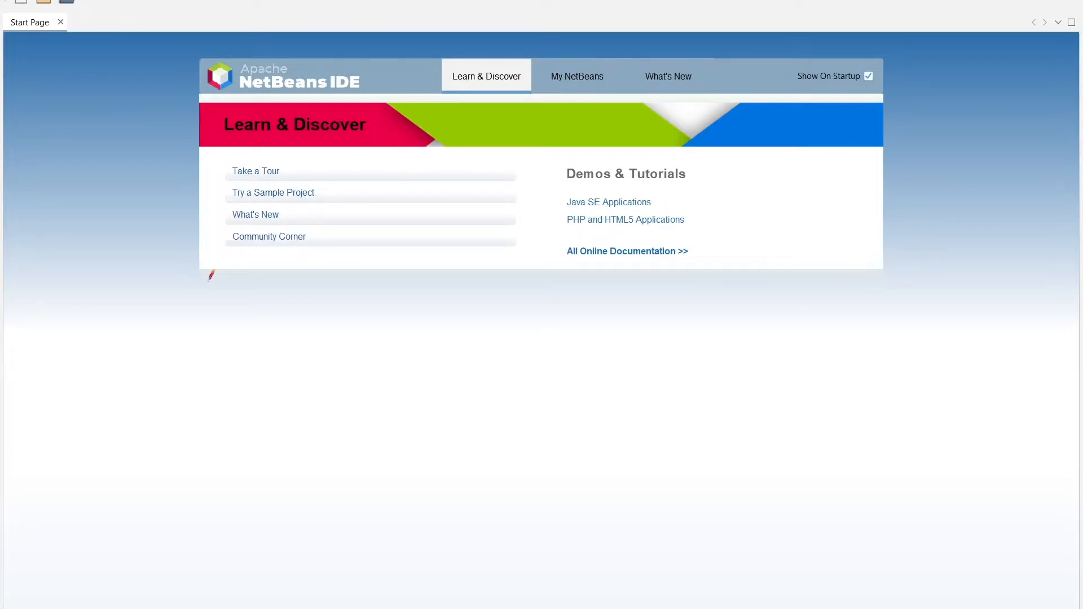
pyautogui.click(32, 0)
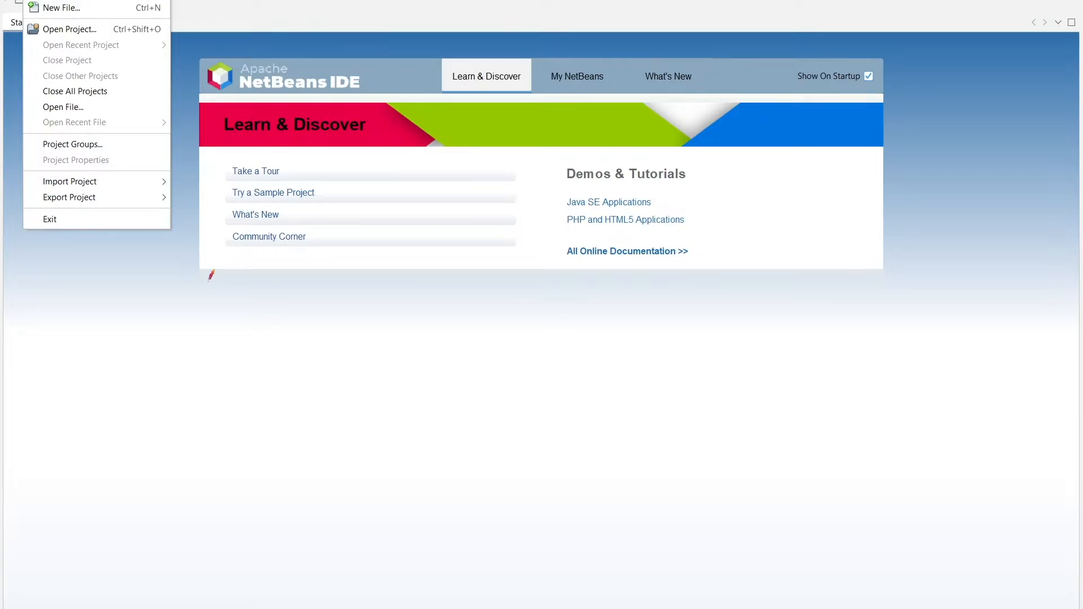
pyautogui.click(53, 0)
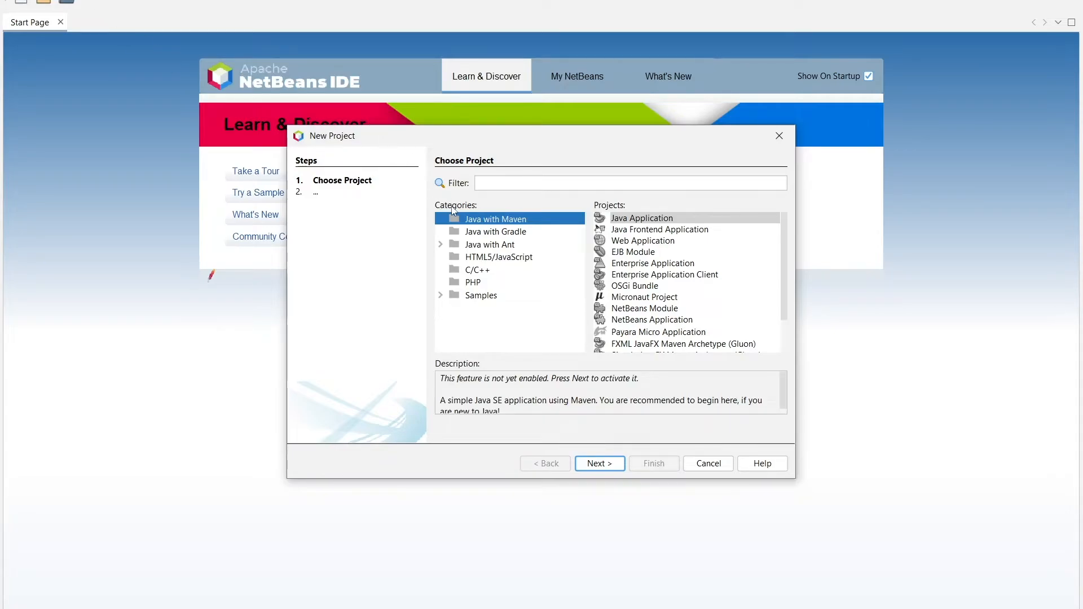
pyautogui.click(461, 247)
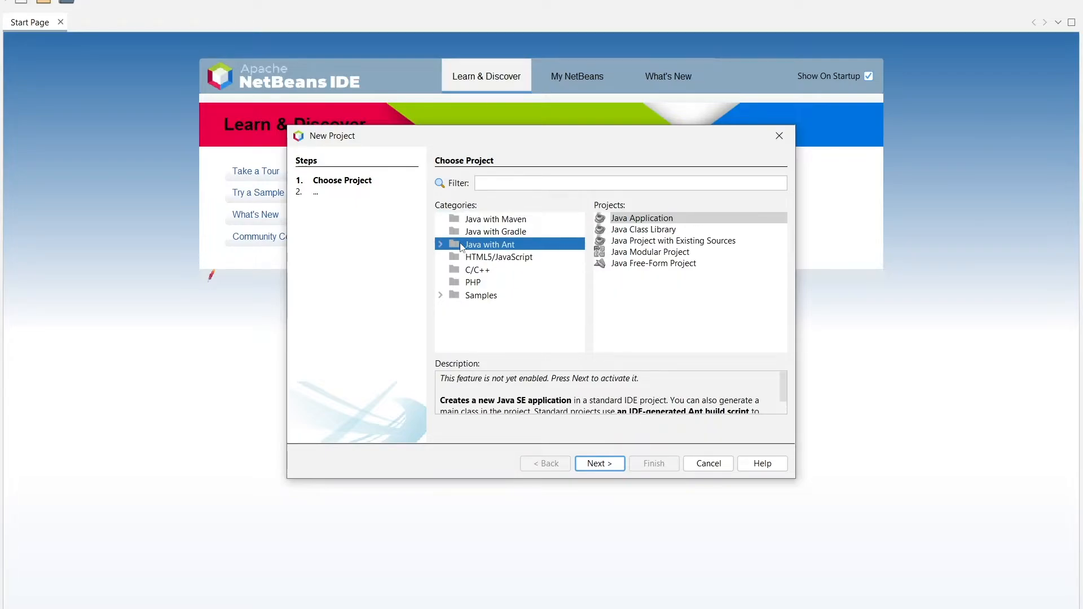
pyautogui.click(643, 220)
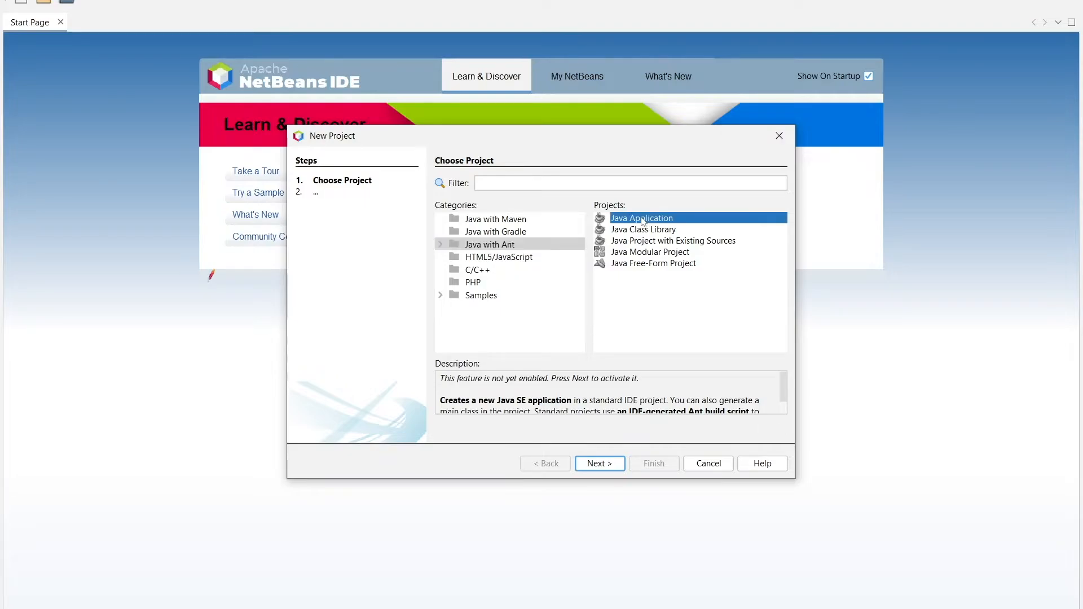
pyautogui.click(591, 465)
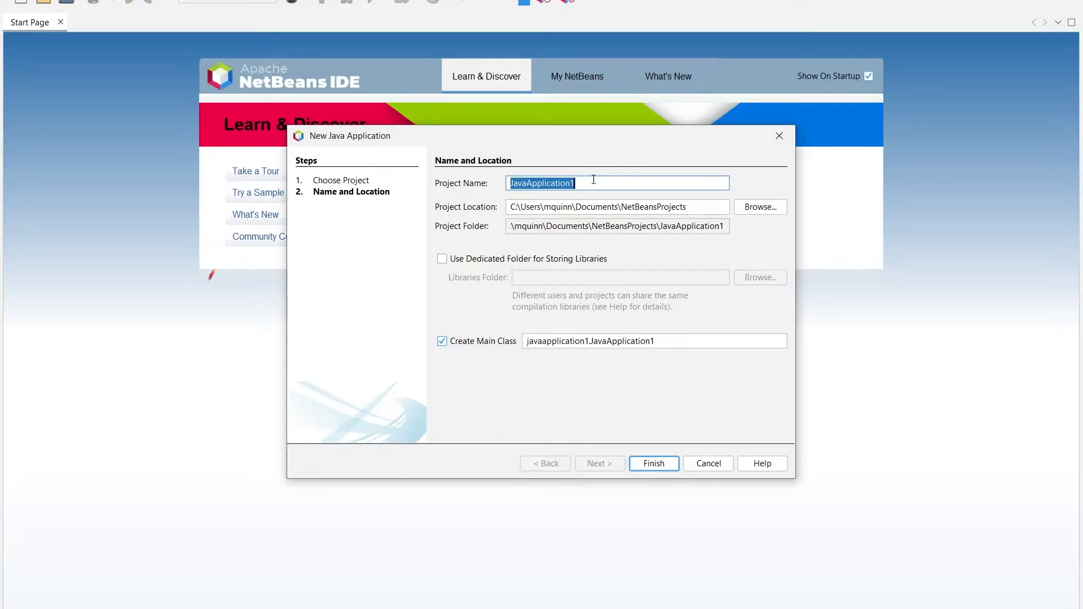
# Step: Name the project NetBeansTest, keep the default location and main class netbeanstest.NetBeansTest, and create the project
pyautogui.press('BackSpace')
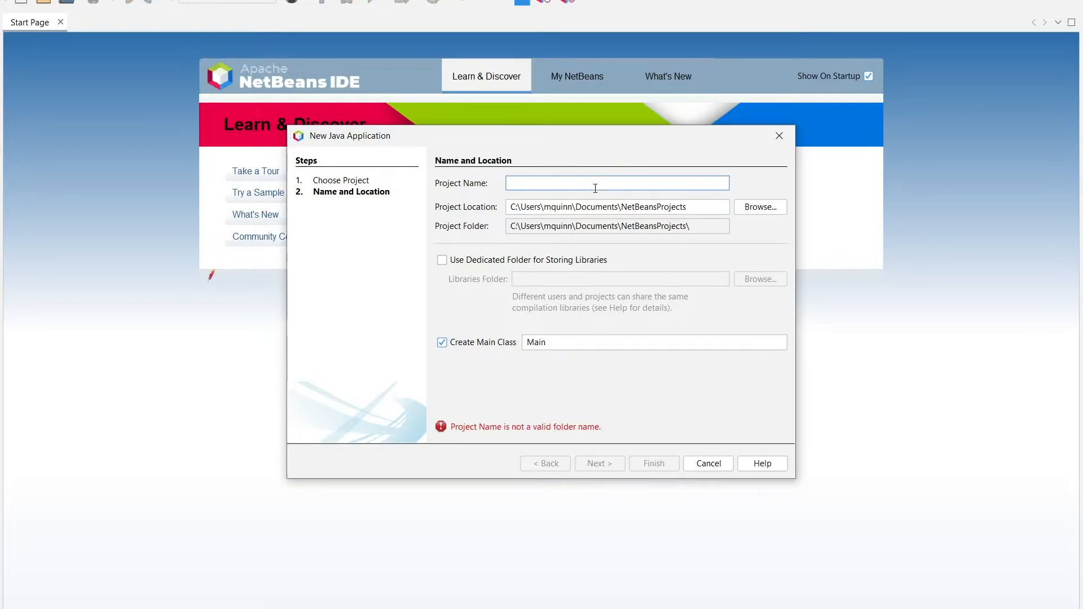
pyautogui.write('N')
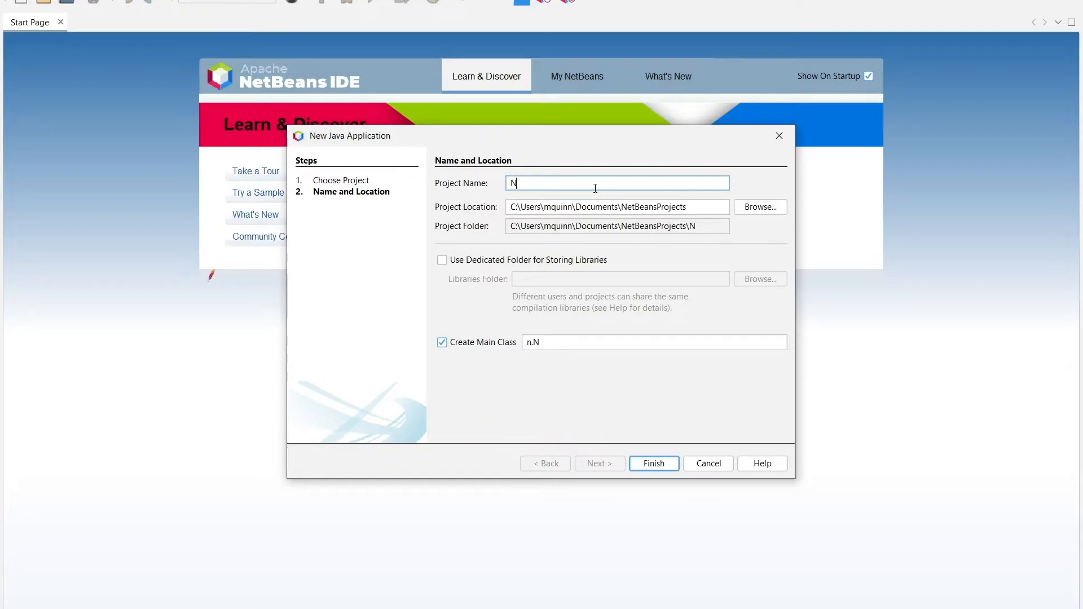
pyautogui.write('etBeansTest')
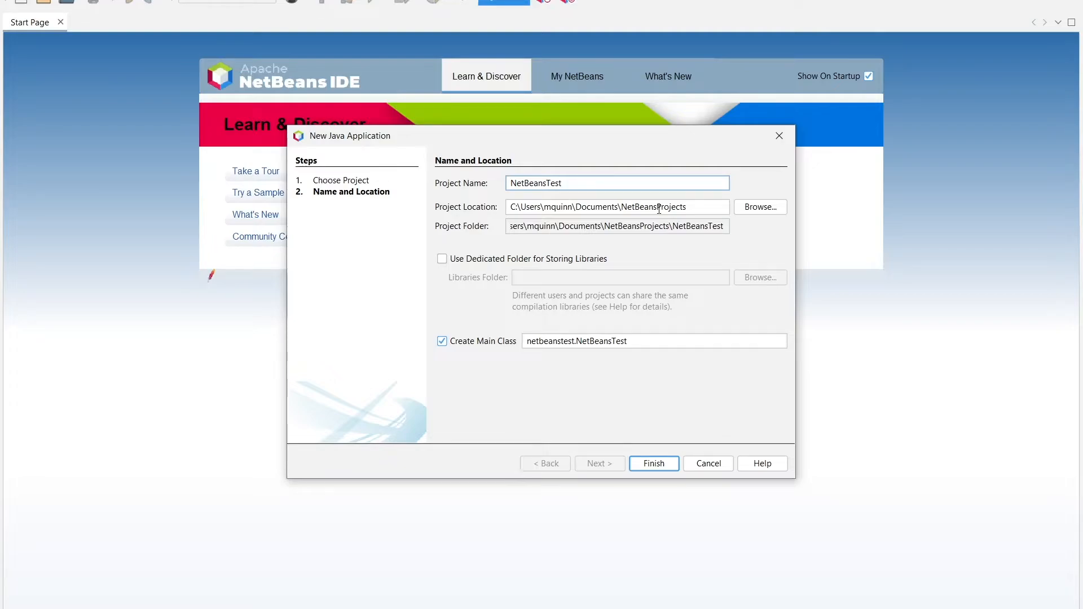
pyautogui.click(757, 213)
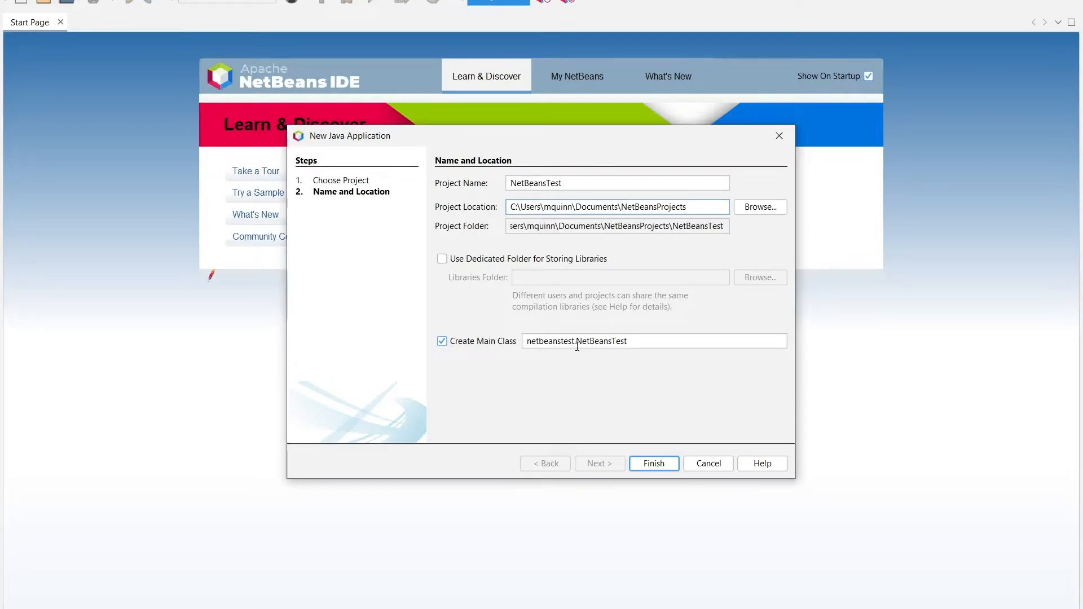
pyautogui.moveTo(576, 342); pyautogui.dragTo(644, 344)
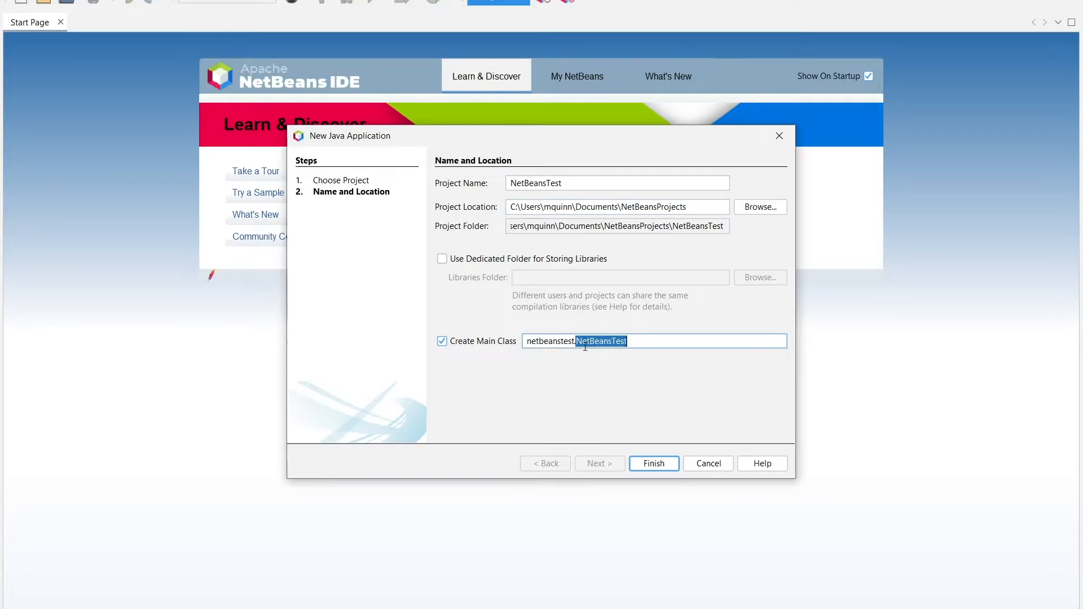
pyautogui.click(632, 342)
pyautogui.click(655, 469)
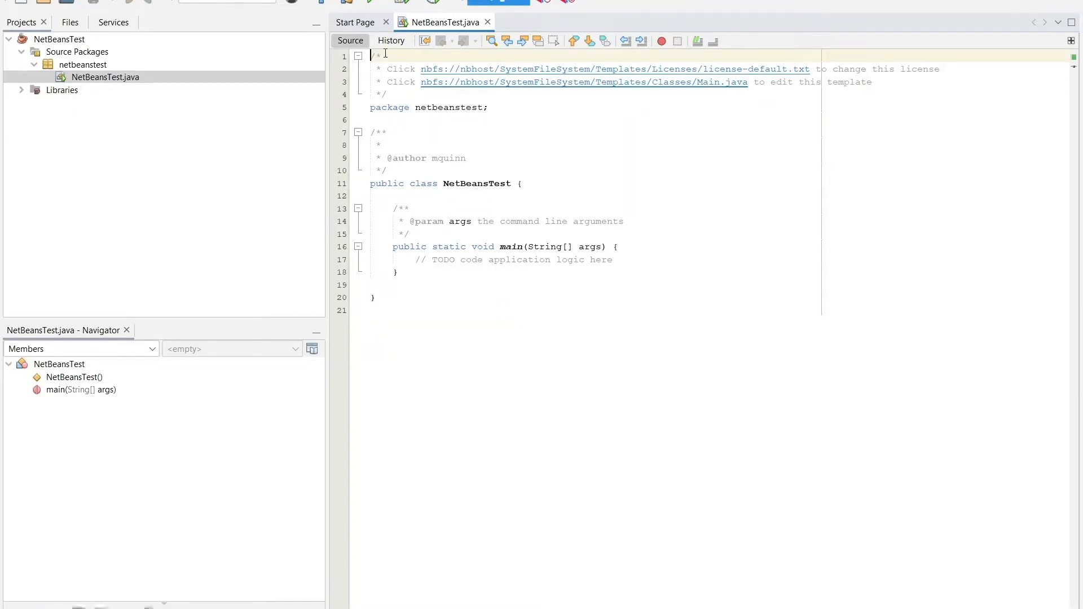
# Step: Set the editor's default syntax font for all languages to Monospaced size 16 in the IDE options
pyautogui.click(370, 0)
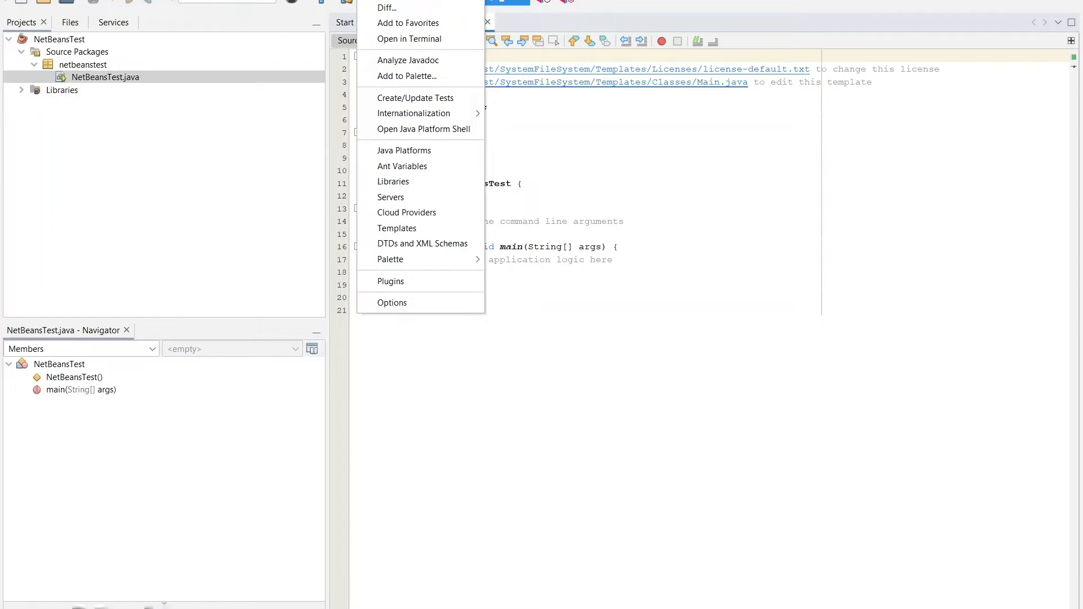
pyautogui.click(402, 301)
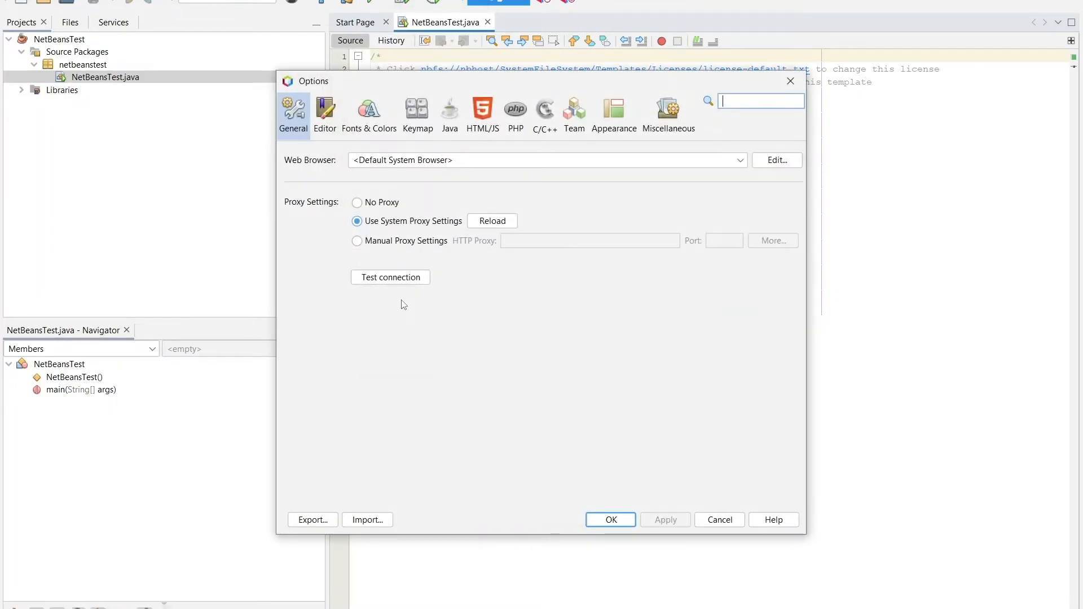
pyautogui.click(377, 113)
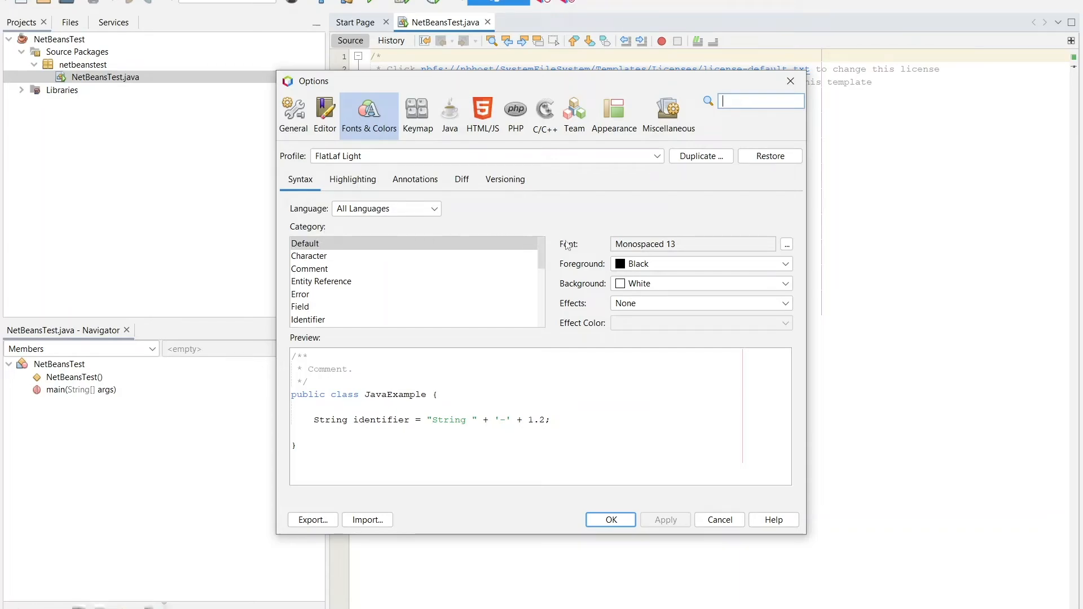
pyautogui.click(788, 246)
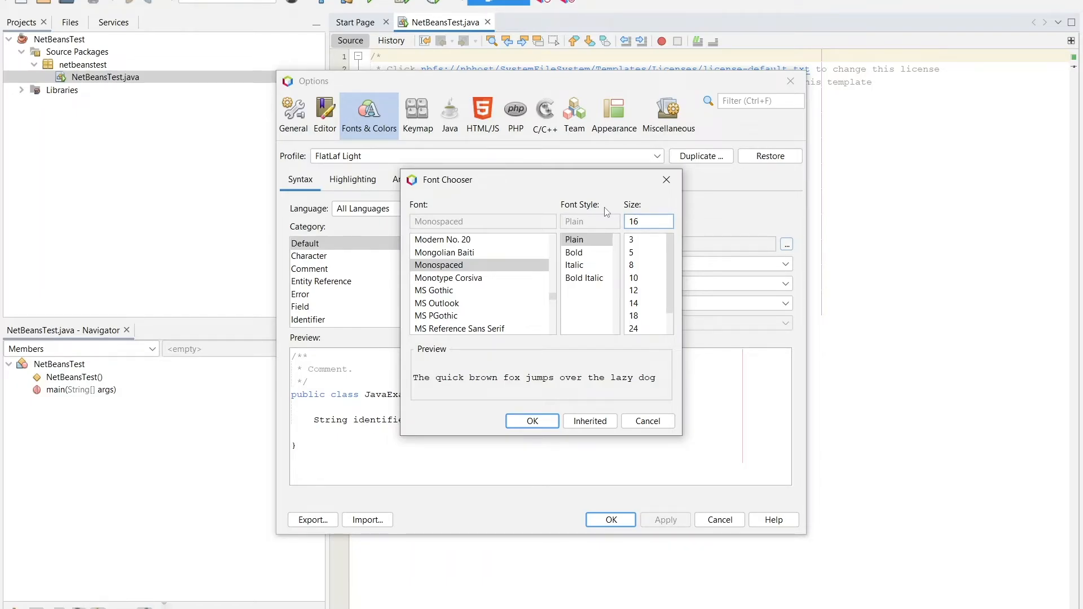
pyautogui.click(533, 421)
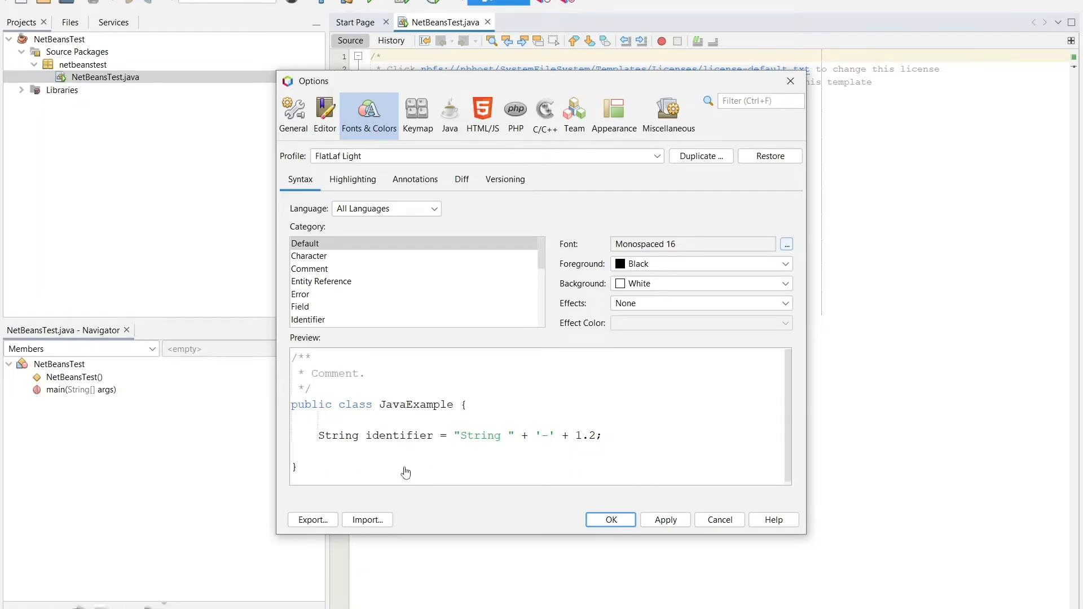
pyautogui.click(612, 520)
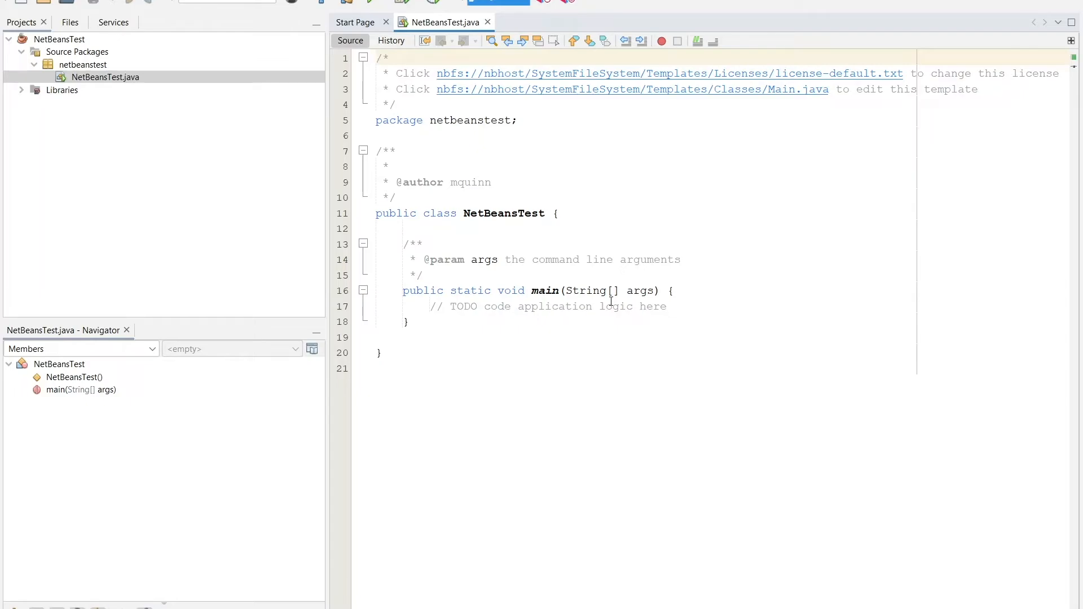
# Step: Replace the TODO comment in the main method with "// Test for NetBeans 14" and add blank lines below it
pyautogui.moveTo(681, 305); pyautogui.dragTo(425, 306)
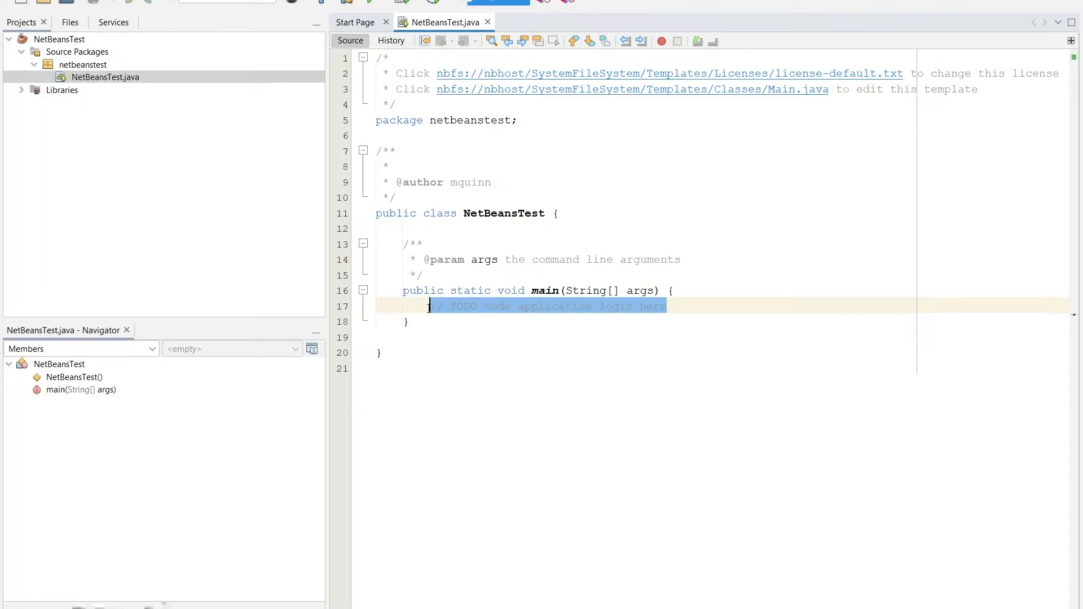
pyautogui.press('Delete')
pyautogui.write('//')
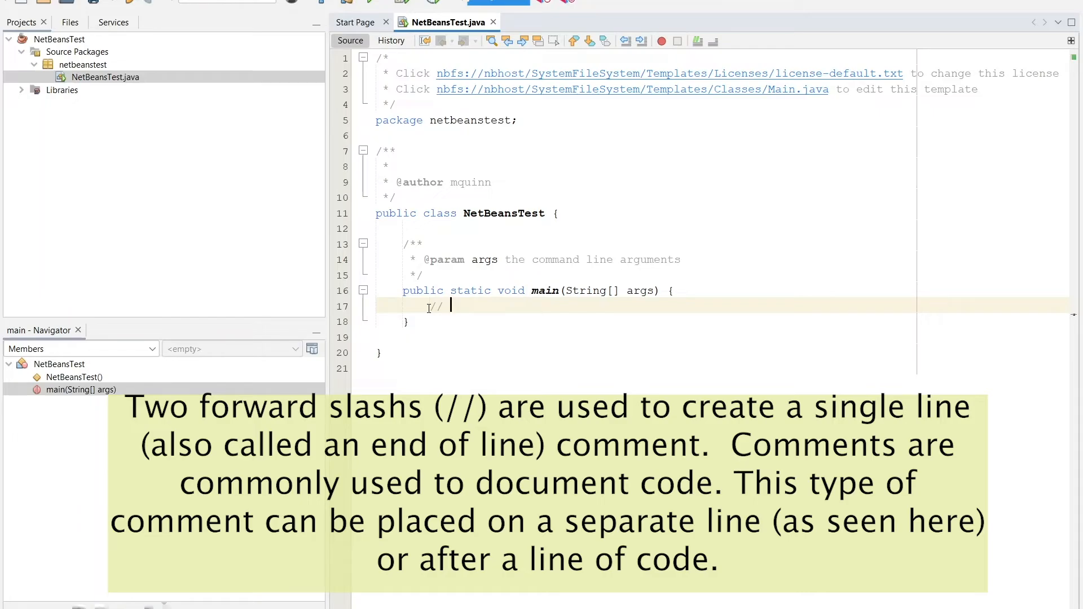
pyautogui.write('Test for NetBeans 14')
pyautogui.press('Return')
pyautogui.press('Return')
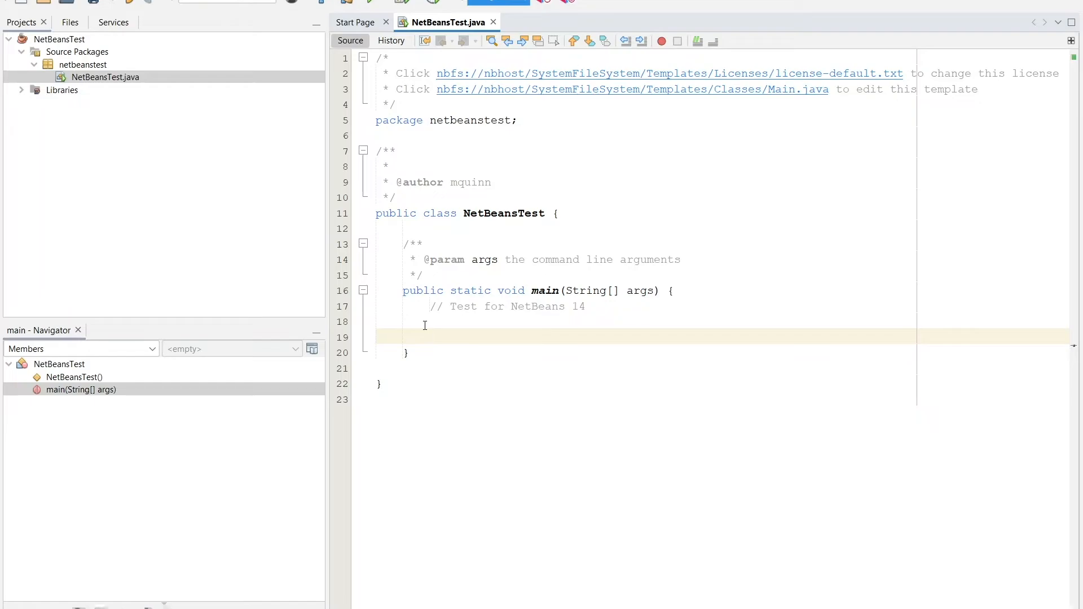
# Step: Insert an empty System.out.println(); statement on line 19 of the main method, below the comment
pyautogui.write('System.ou')
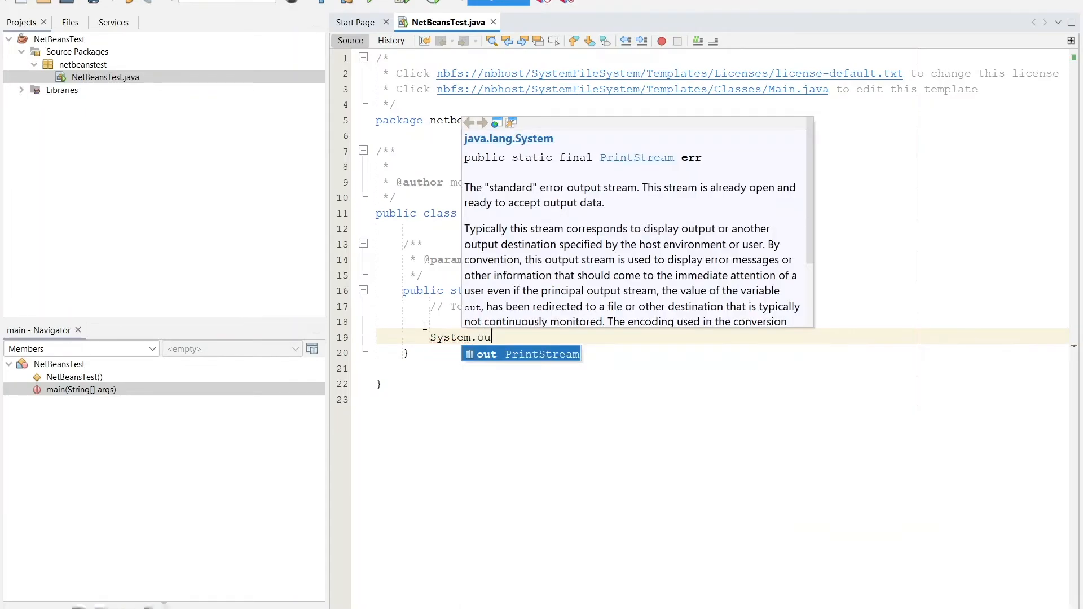
pyautogui.write('t.')
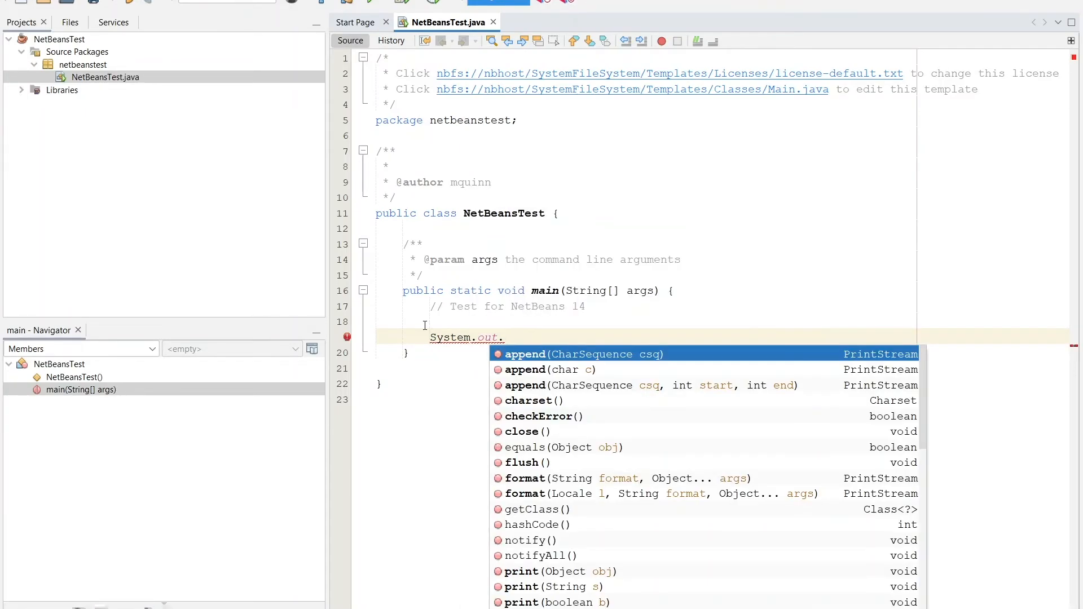
pyautogui.write('println')
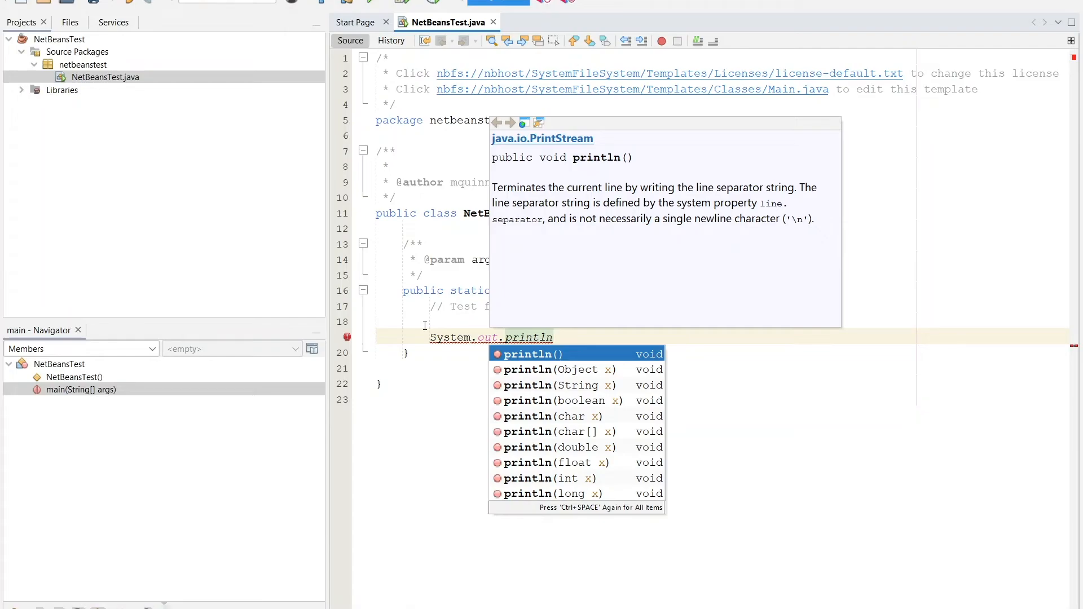
pyautogui.press('Return')
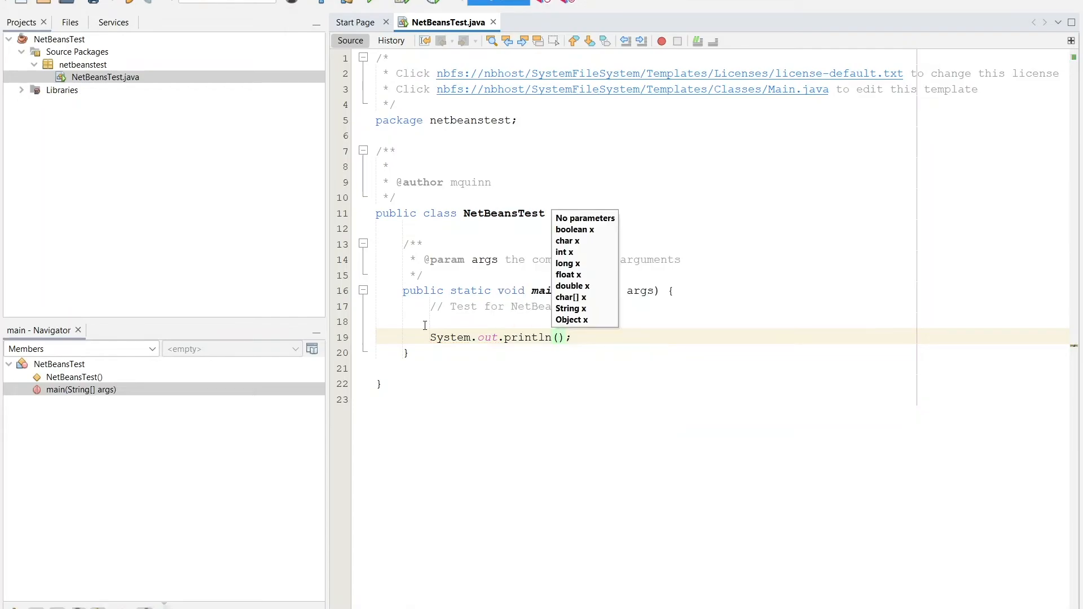
# Step: Show the completion options for the println call's argument, and enter the string "Testing...1...2...3" as its argument
pyautogui.hotkey('ctrl', 'space')
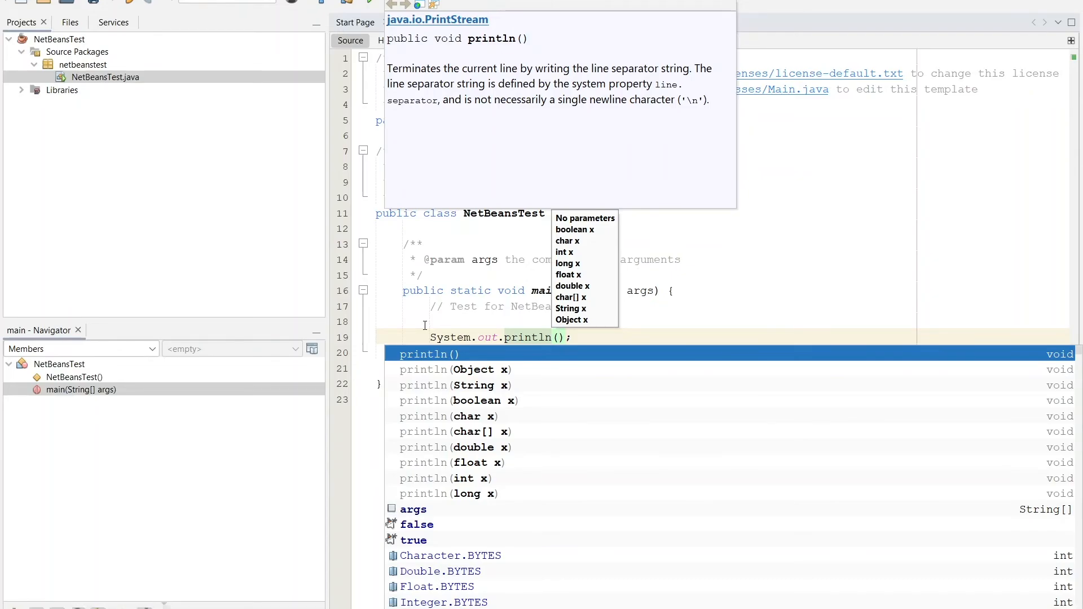
pyautogui.write('"')
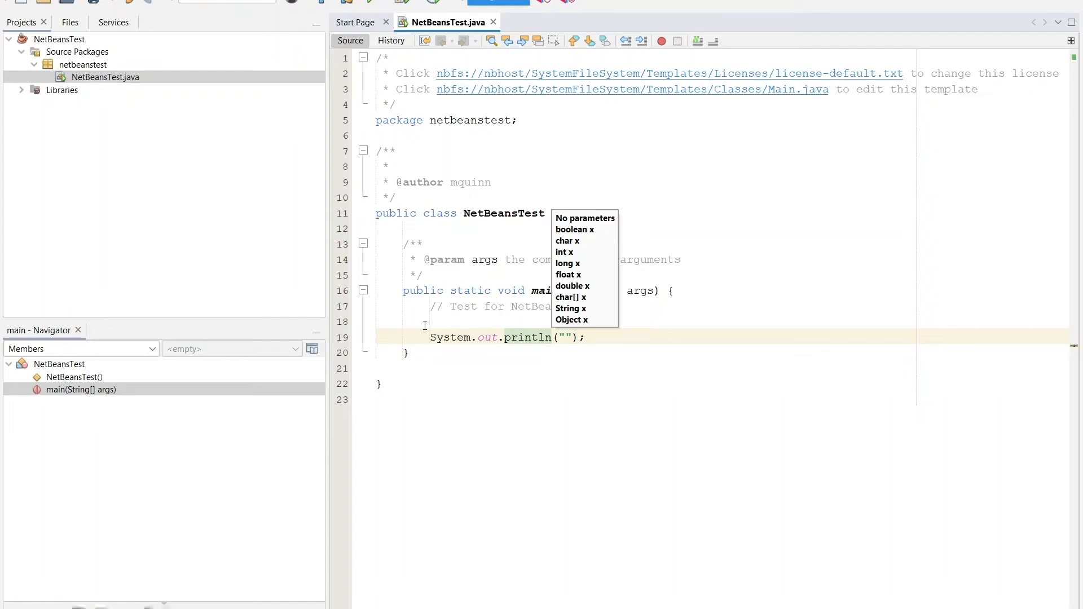
pyautogui.write('Testing...1...2...3')
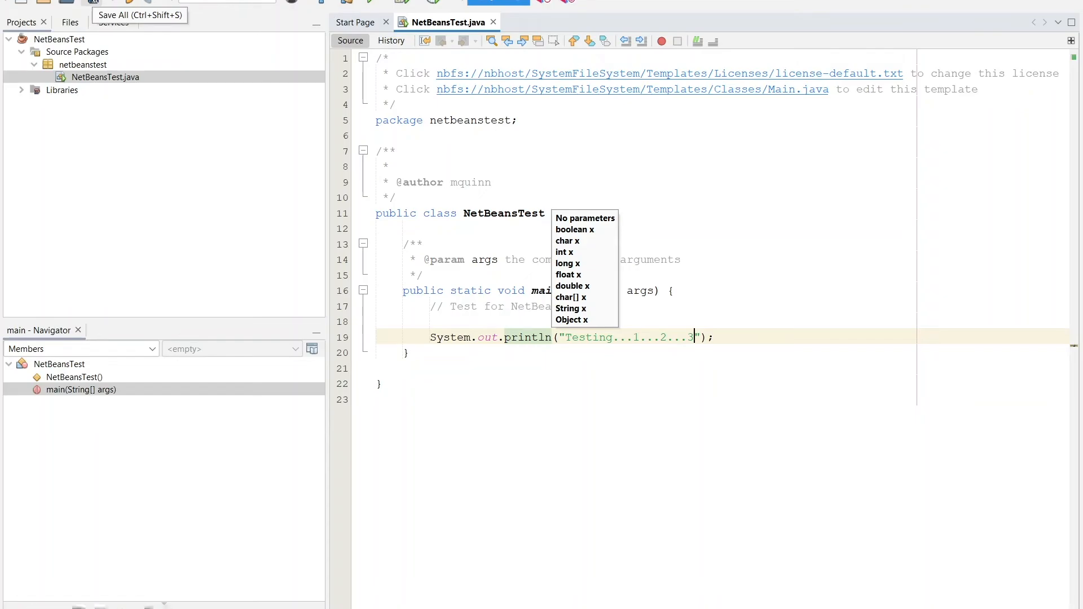
# Step: Save all files and run the NetBeansTest project
pyautogui.click(94, 3)
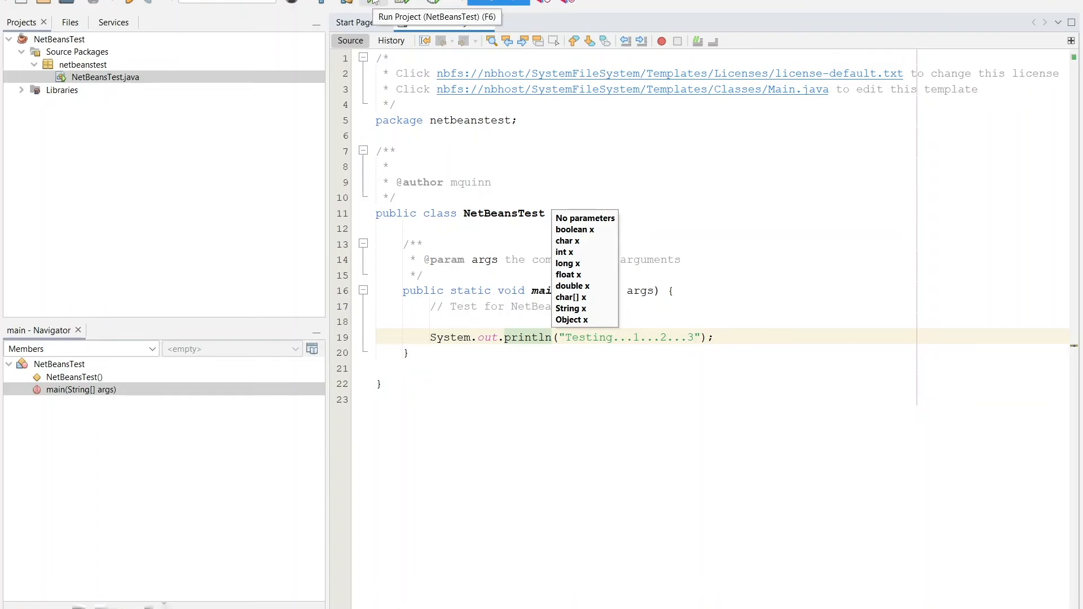
pyautogui.click(374, 1)
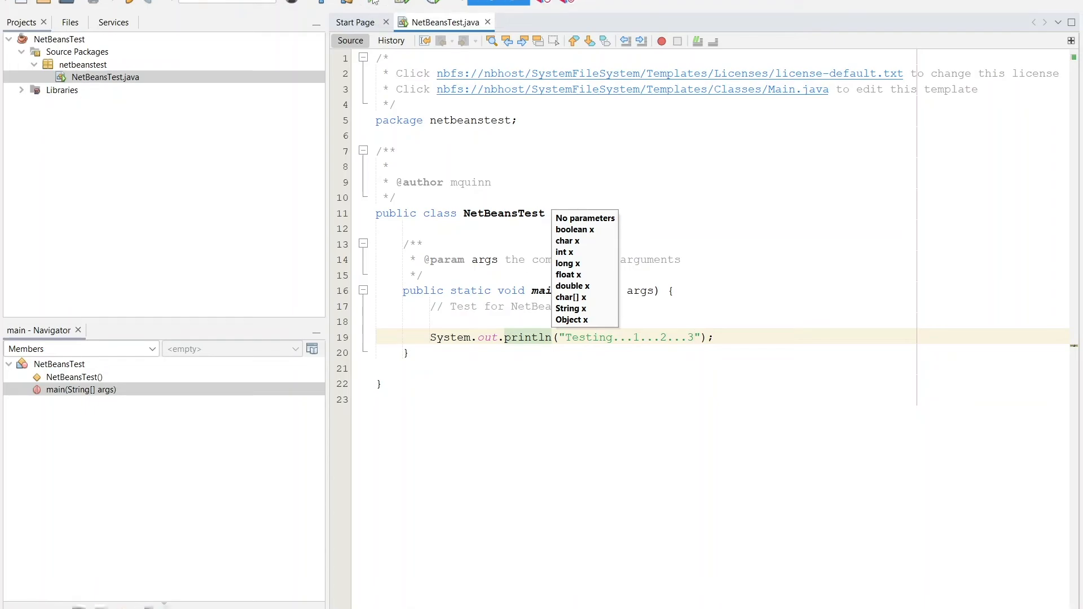